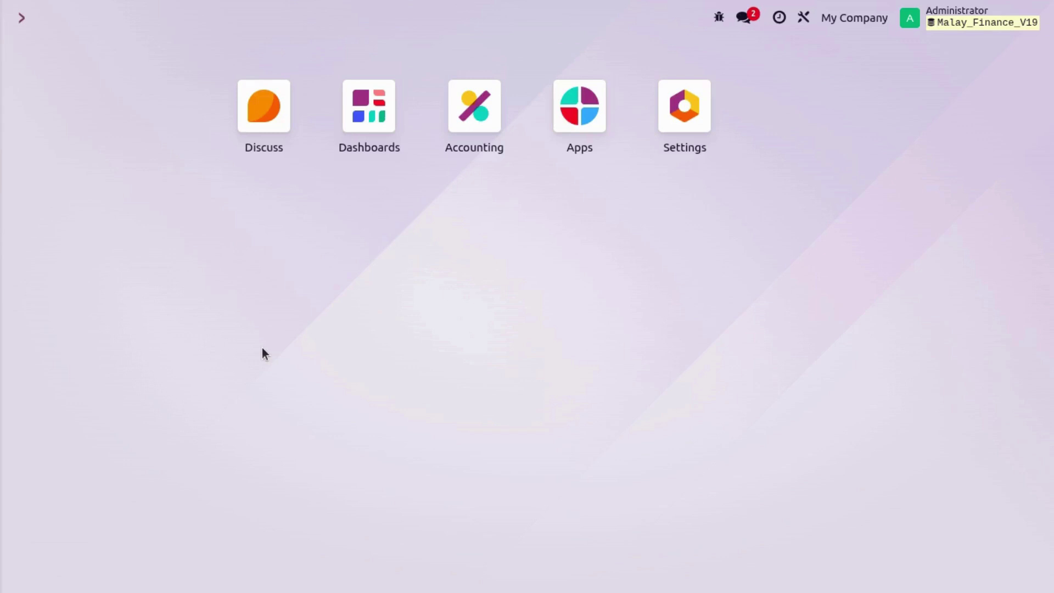
# Step: In Accounting, set the Purchases journal's Private Part Account to 612000 Private Expense and save the journal
pyautogui.click(461, 127)
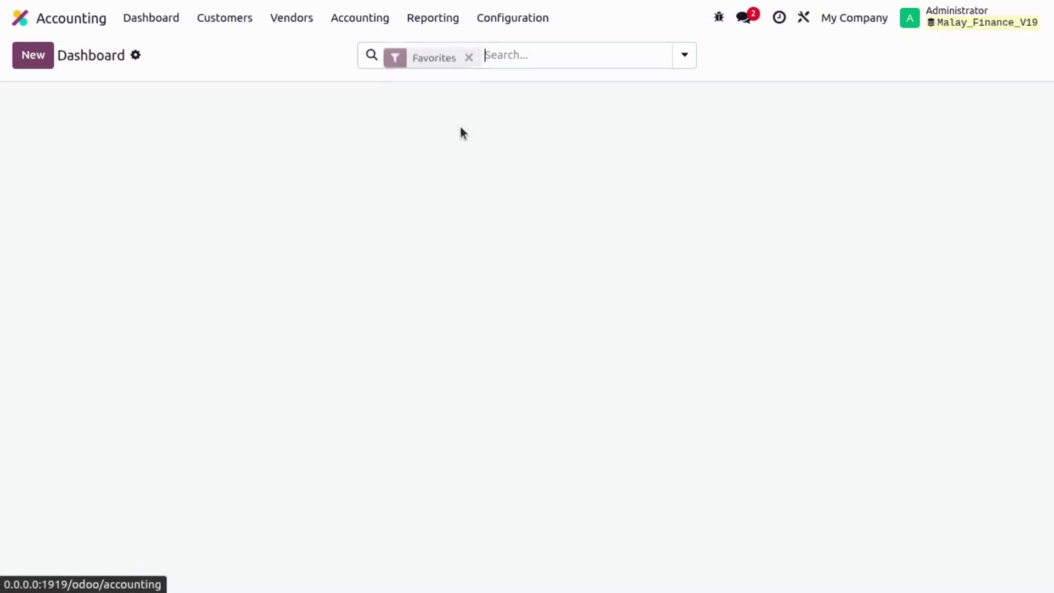
pyautogui.click(500, 15)
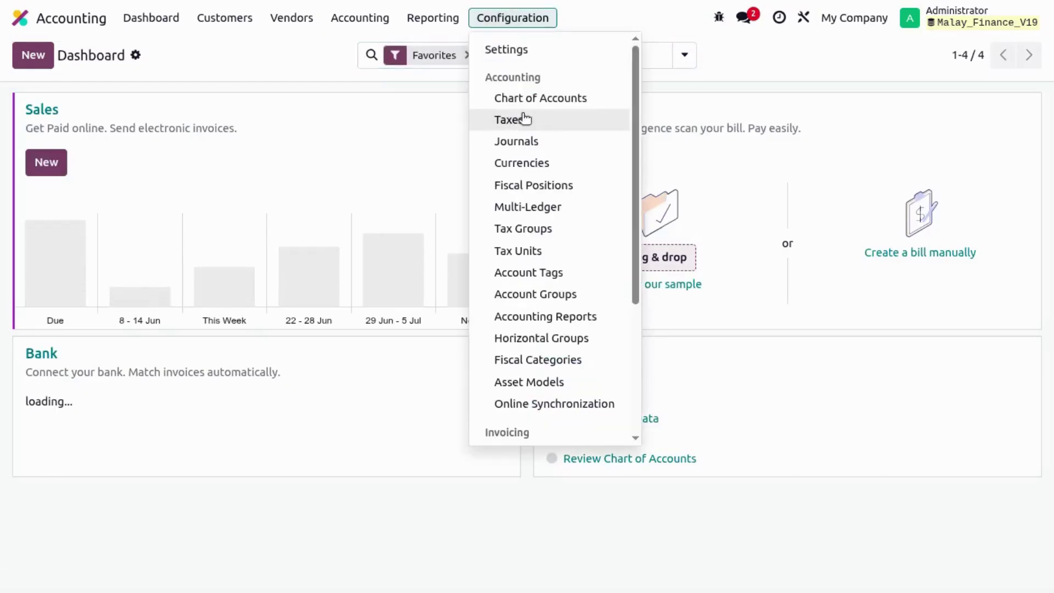
pyautogui.click(516, 142)
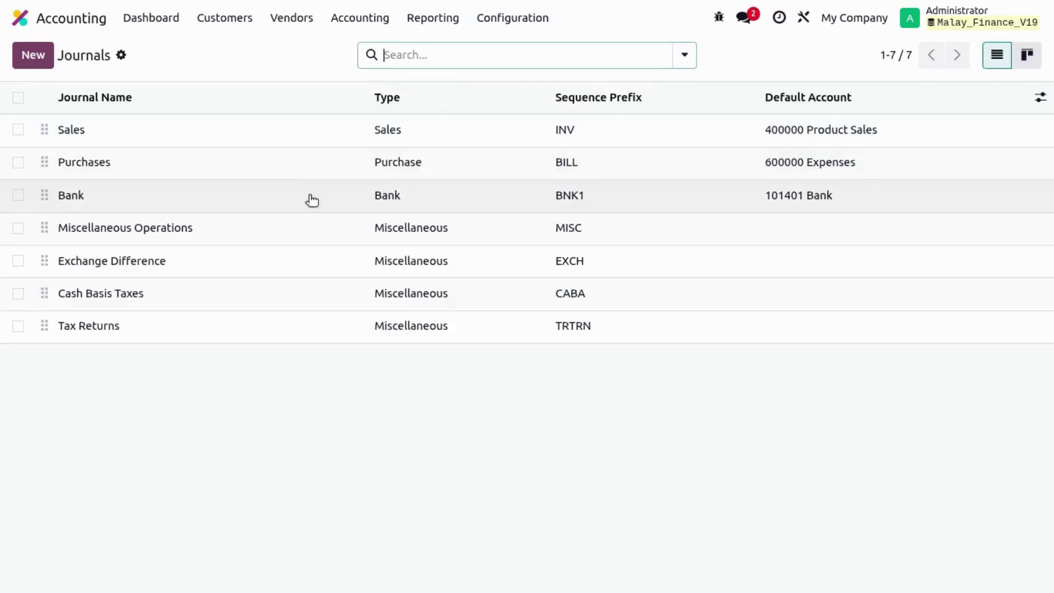
pyautogui.click(226, 172)
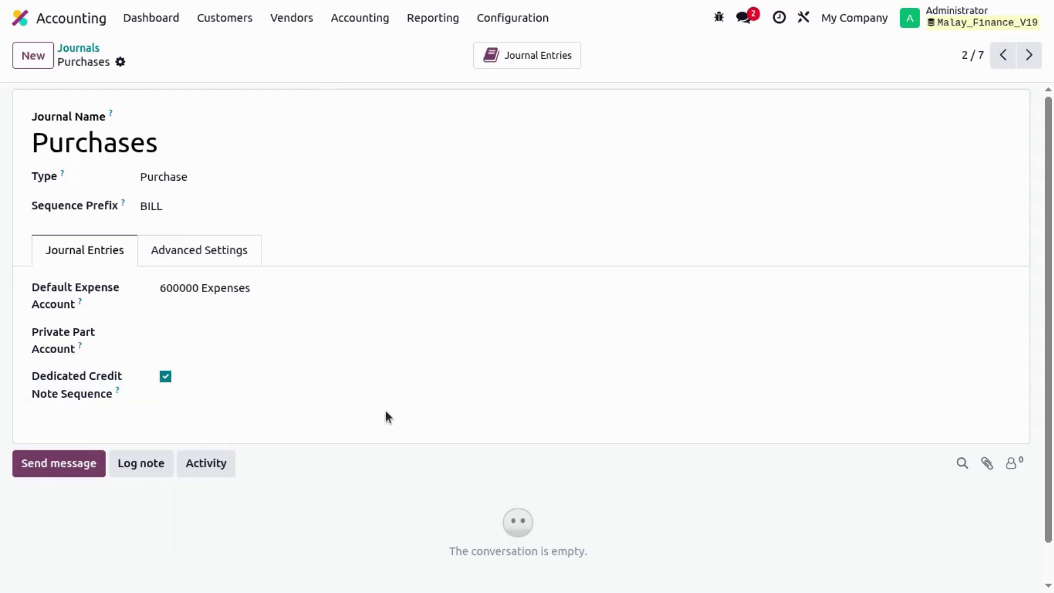
pyautogui.click(223, 329)
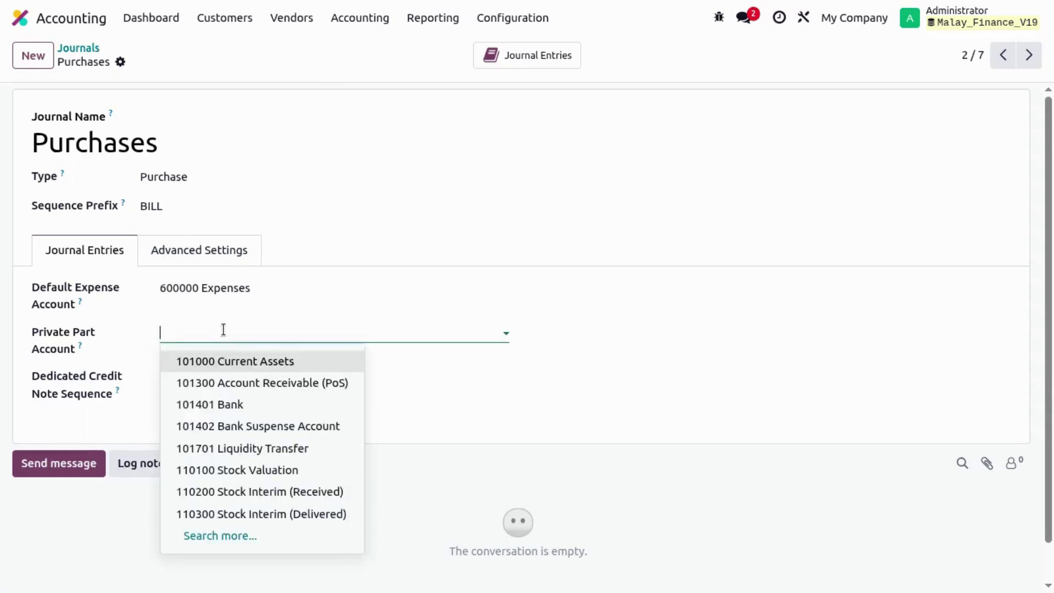
pyautogui.write('pri')
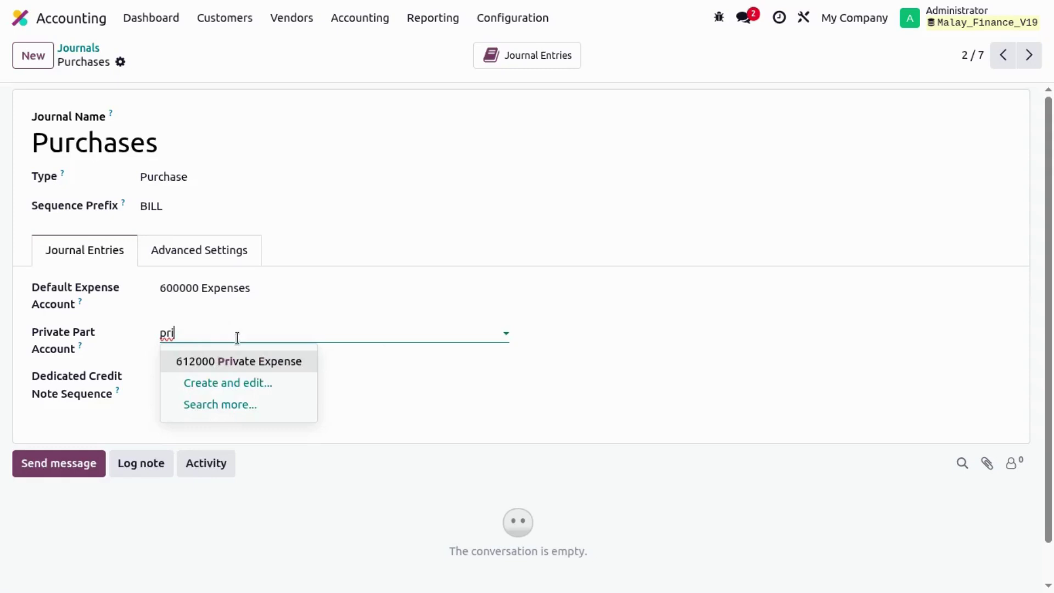
pyautogui.click(267, 363)
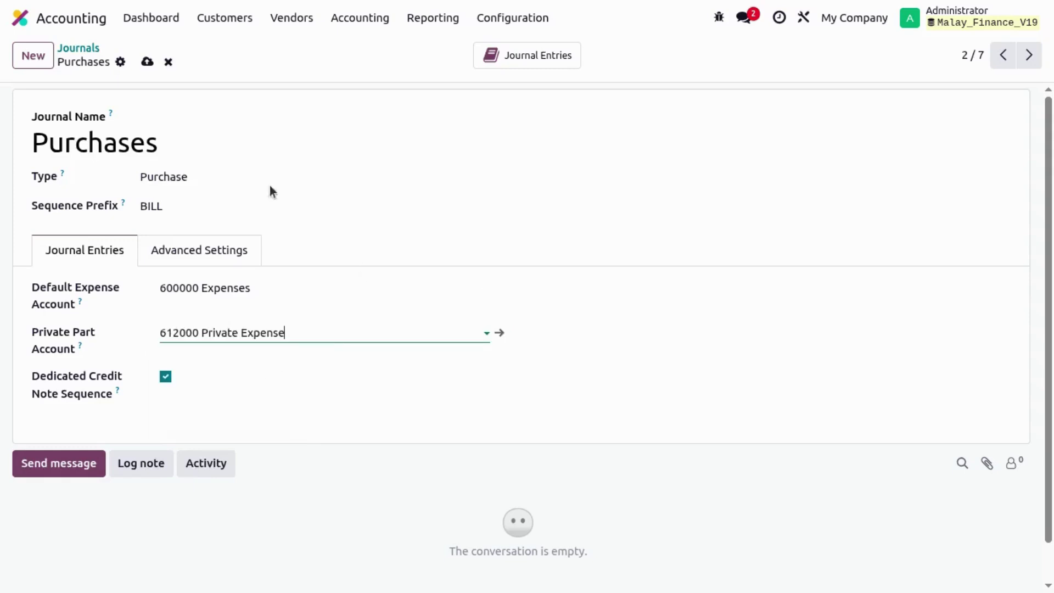
pyautogui.click(146, 63)
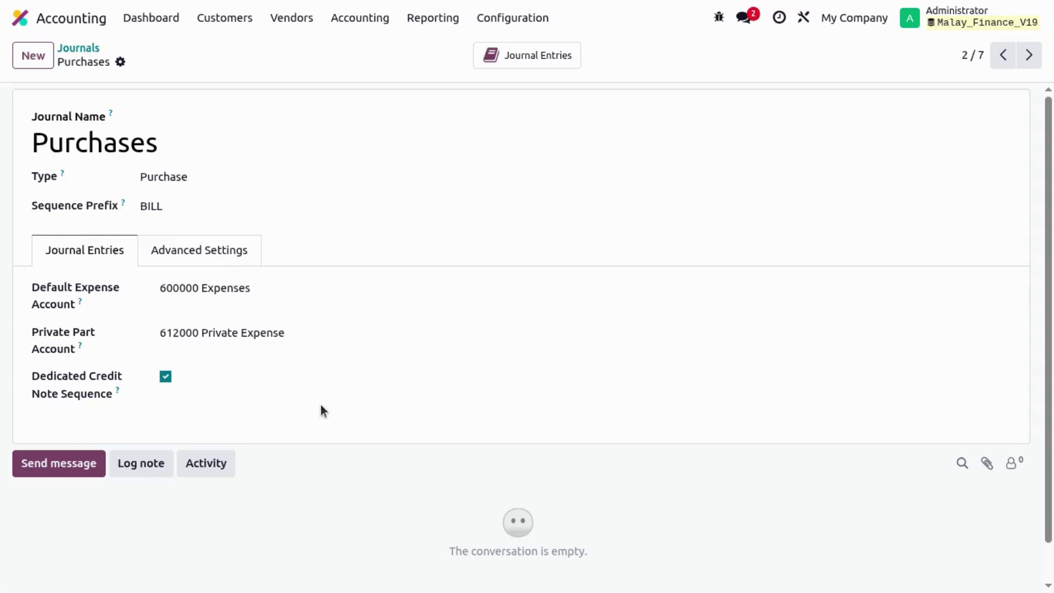
# Step: Create a new vendor bill with Malay Electric Service Provider as the vendor
pyautogui.click(295, 22)
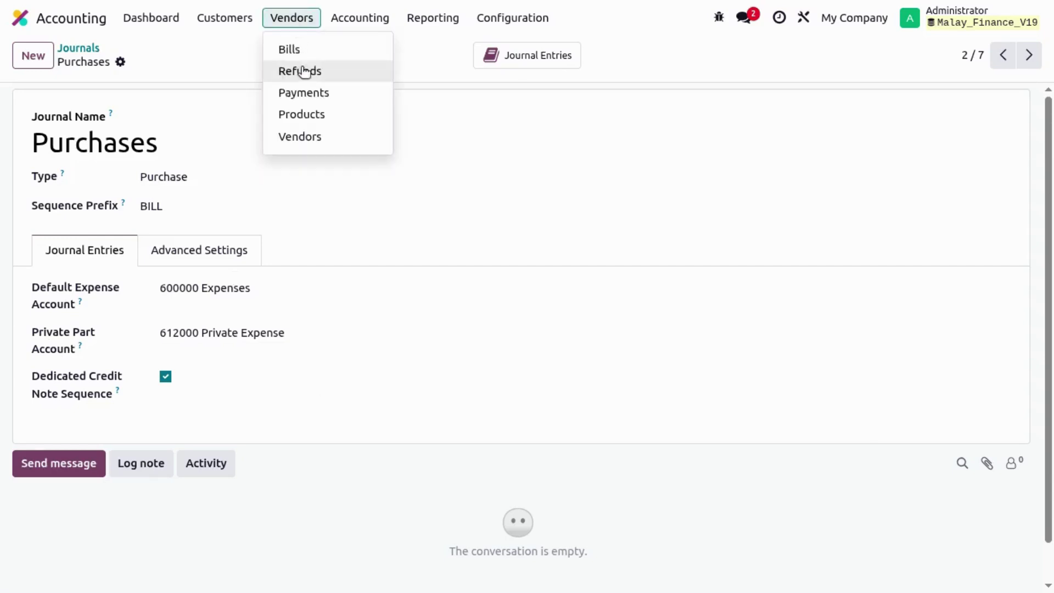
pyautogui.click(297, 50)
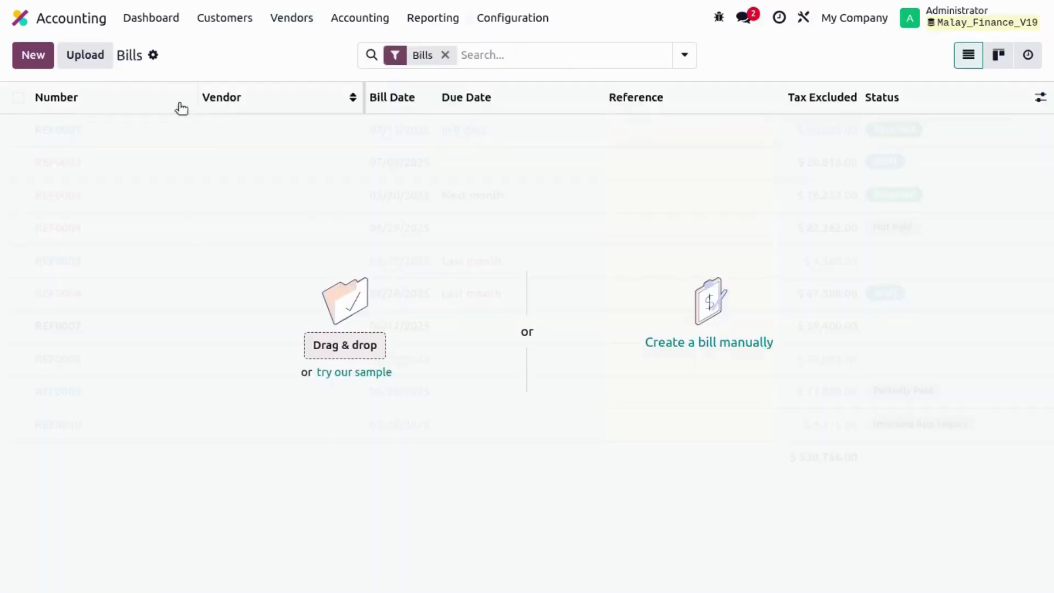
pyautogui.click(26, 56)
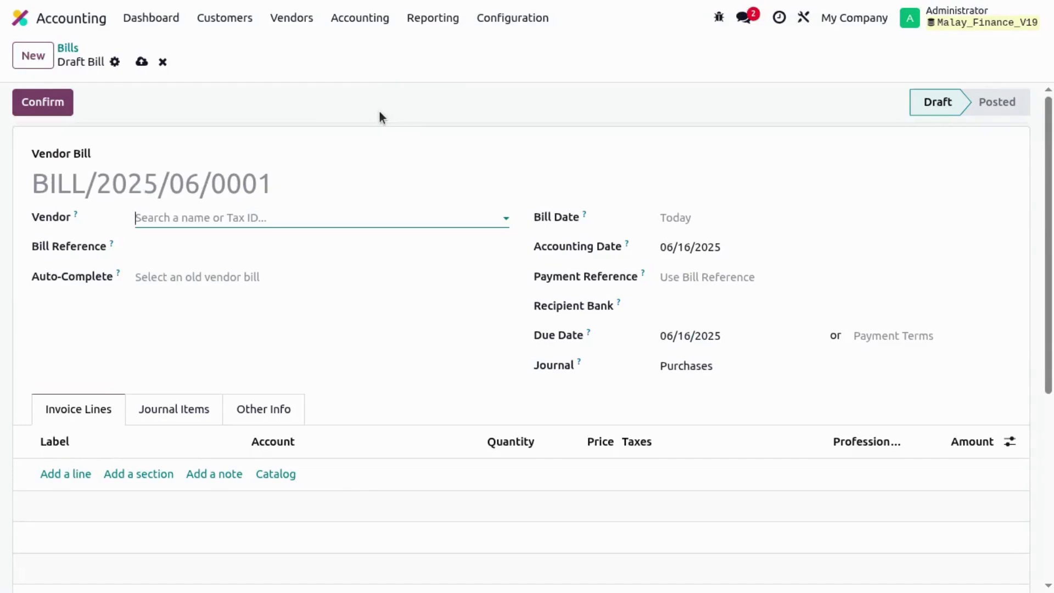
pyautogui.write('malay')
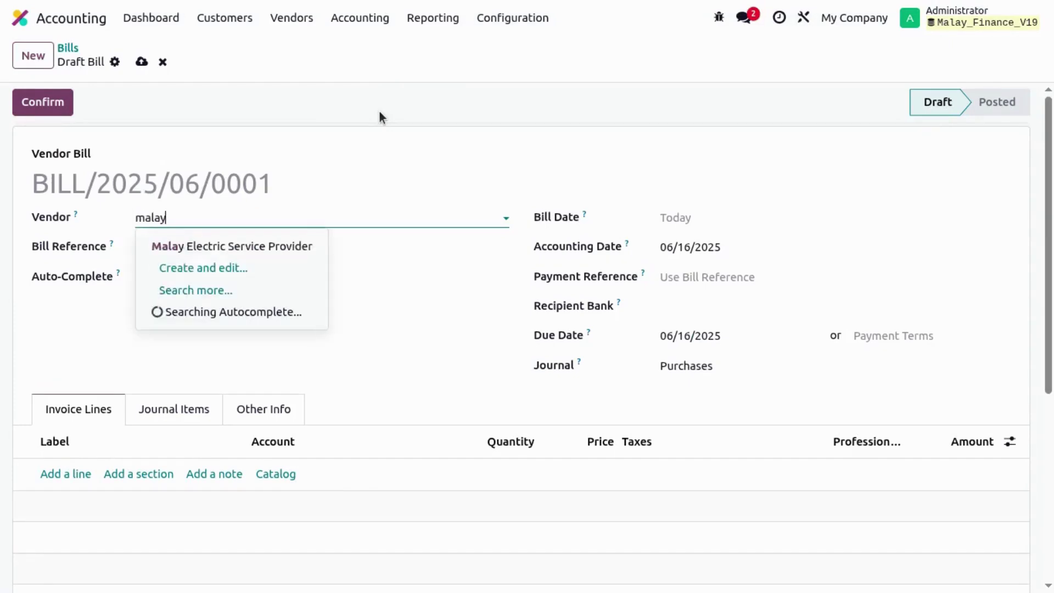
pyautogui.click(195, 247)
# Step: Add an invoice line labelled "Electricity Bill" to the bill and assign it to account 600000 Expenses
pyautogui.scroll(-3, 114, 329)
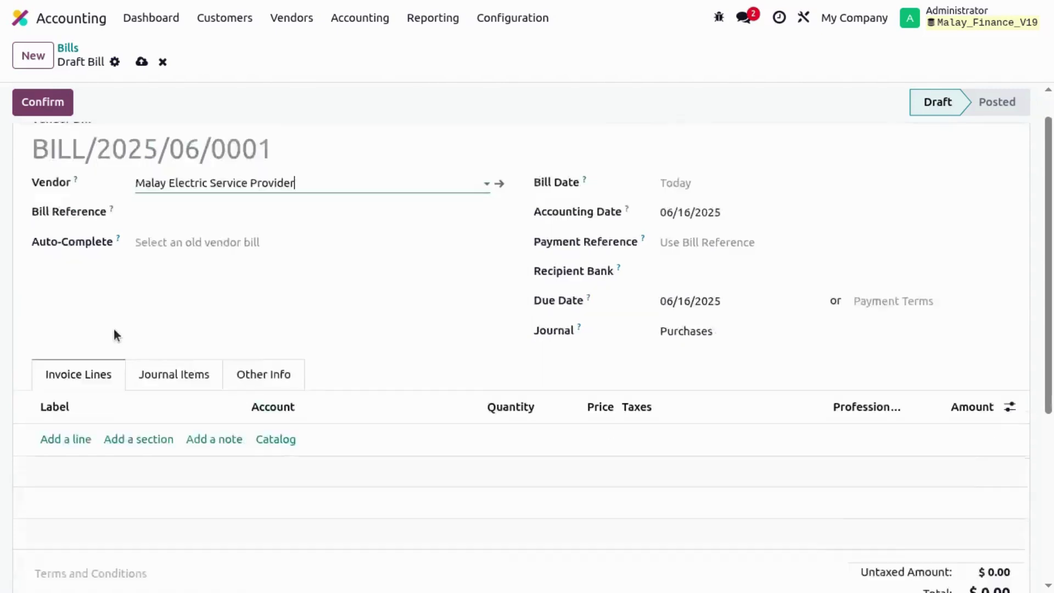
pyautogui.click(58, 327)
pyautogui.click(315, 465)
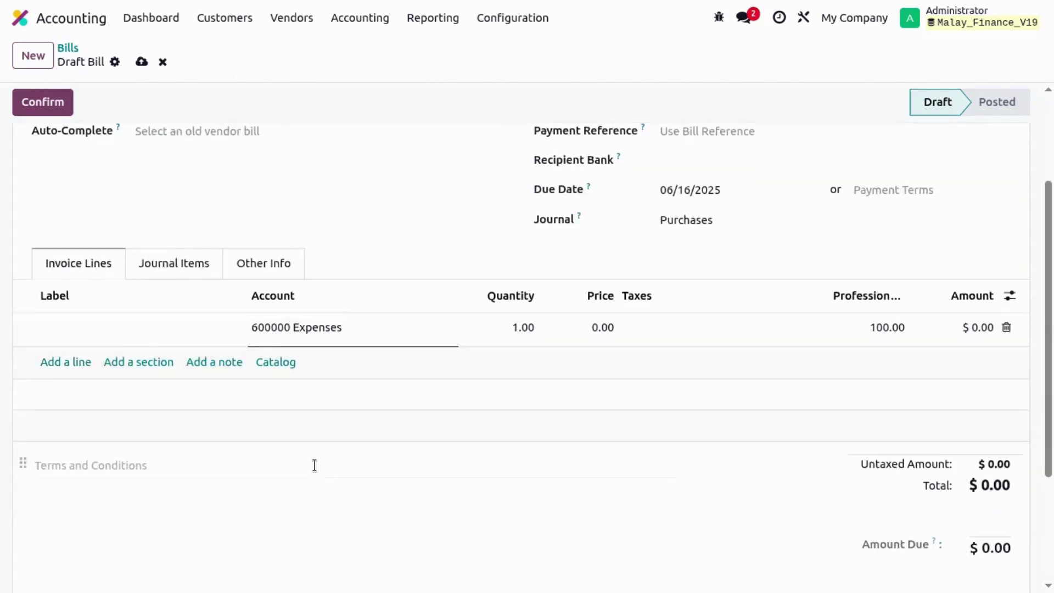
pyautogui.write('Electricity Bill')
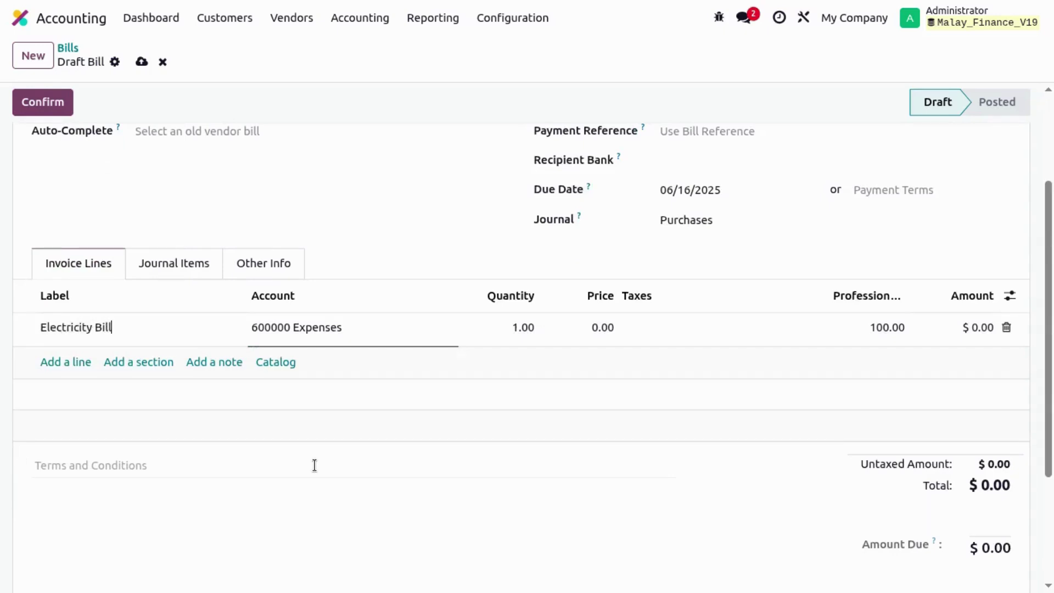
pyautogui.hotkey('ctrl', 'a')
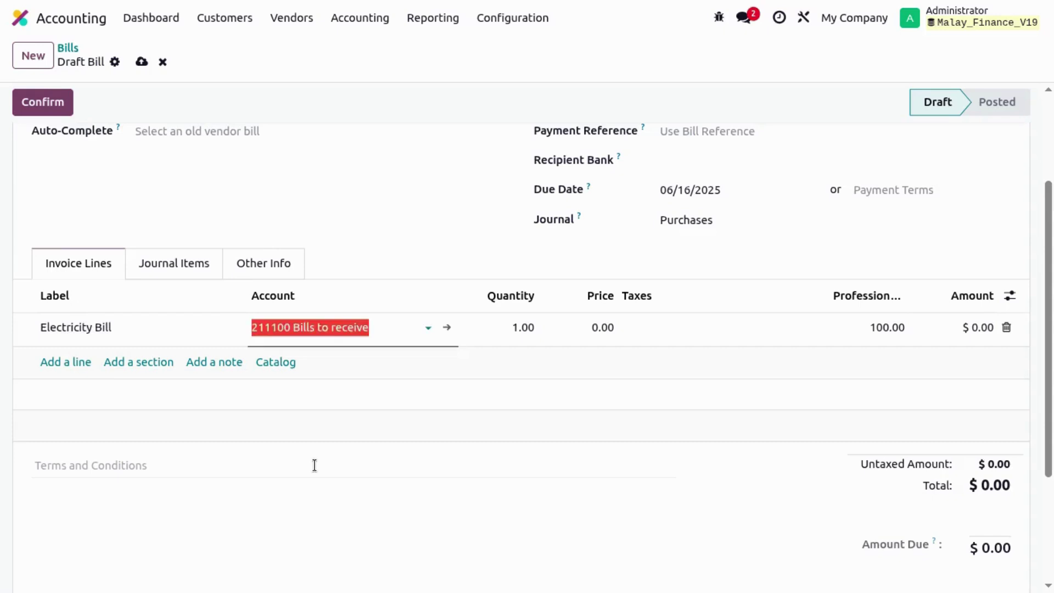
pyautogui.write('exp')
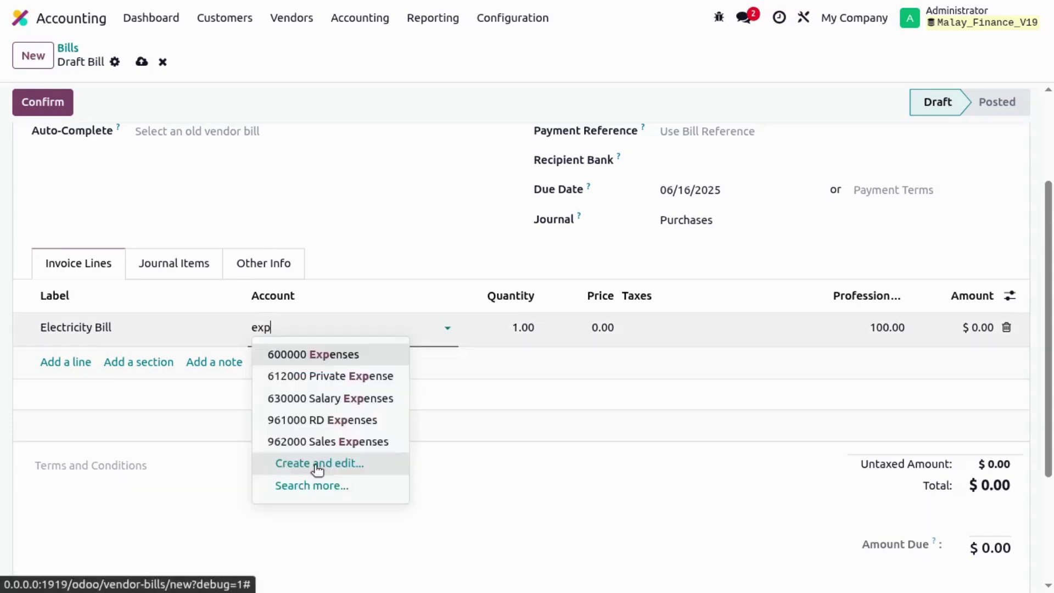
pyautogui.click(329, 354)
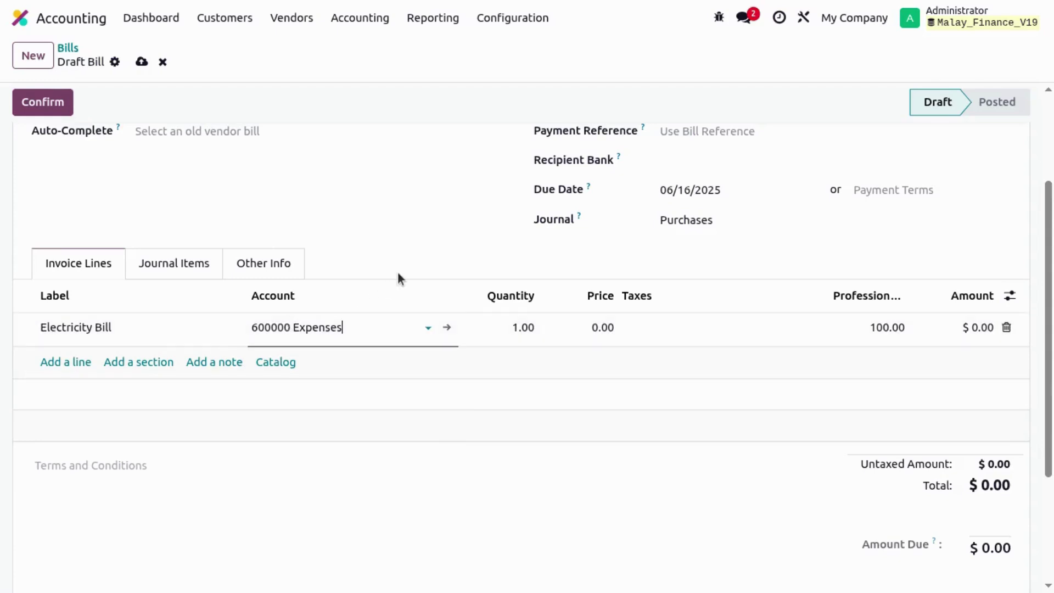
# Step: Set the Electricity Bill line's price to 1000 and apply the 15% tax
pyautogui.click(569, 324)
pyautogui.write('1000')
pyautogui.click(649, 473)
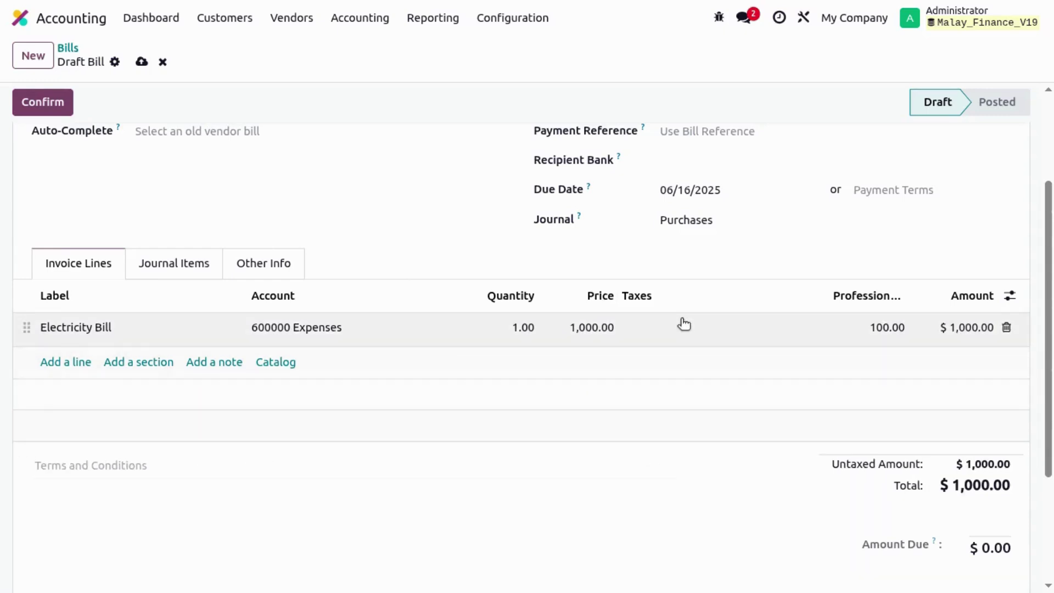
pyautogui.click(683, 327)
pyautogui.click(669, 327)
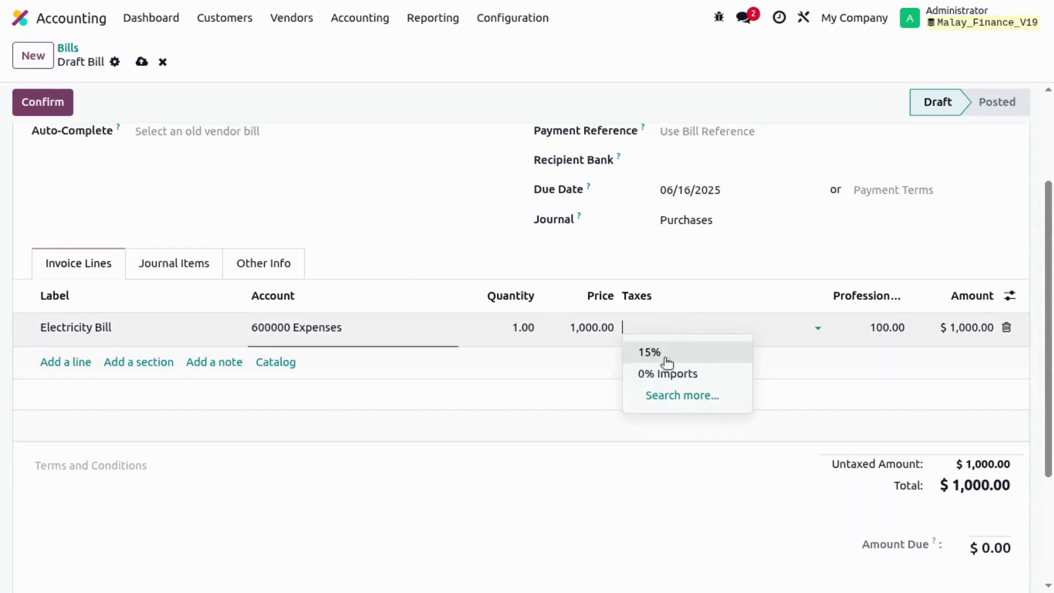
pyautogui.click(670, 350)
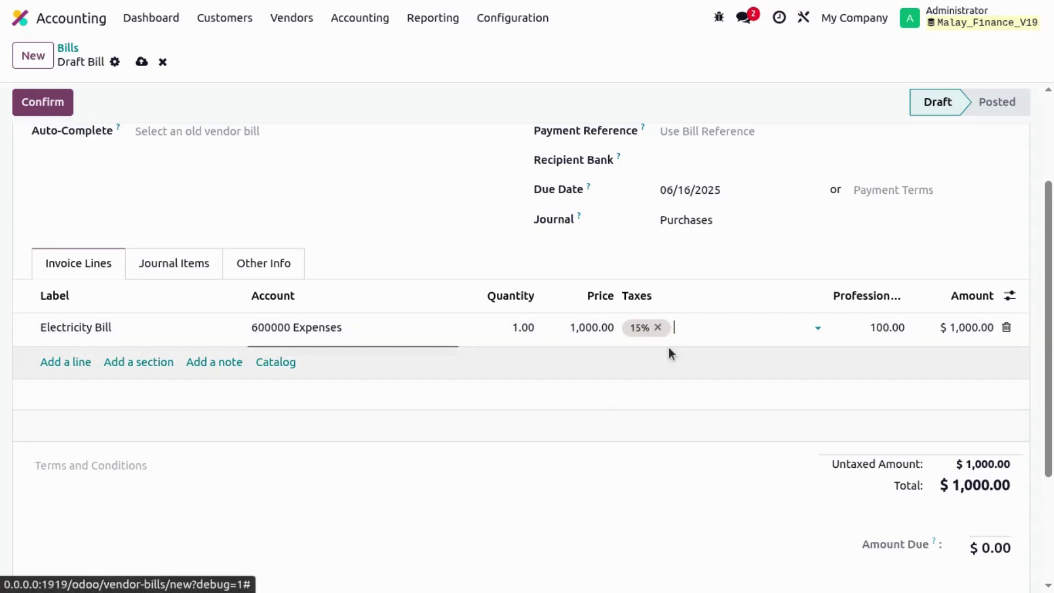
pyautogui.click(560, 495)
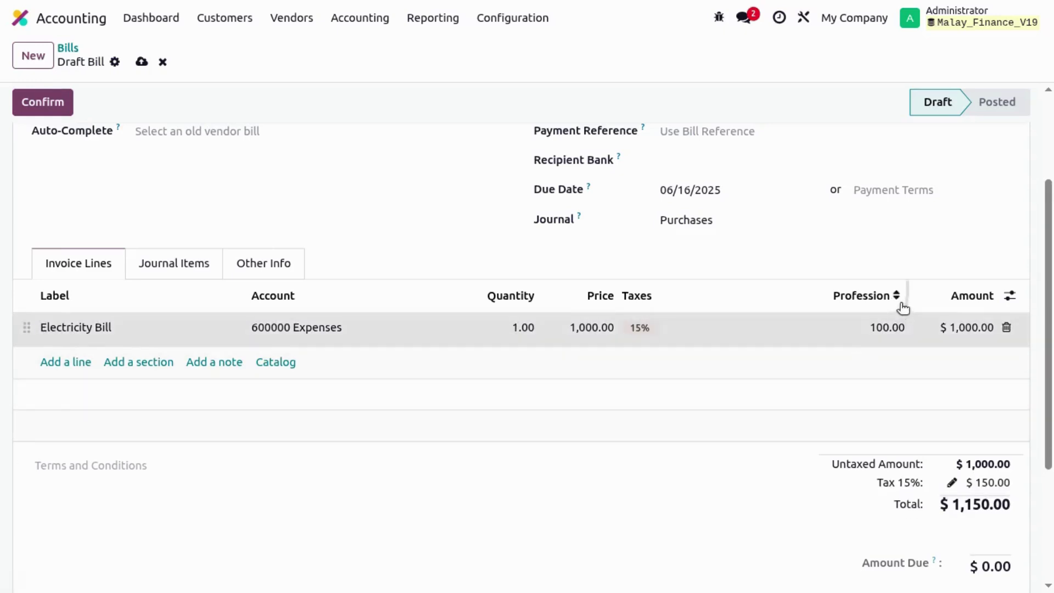
# Step: Check the optional columns of the invoice lines, set the Electricity Bill line's Professional % to 20 and save the bill
pyautogui.moveTo(873, 303)
pyautogui.click(1010, 297)
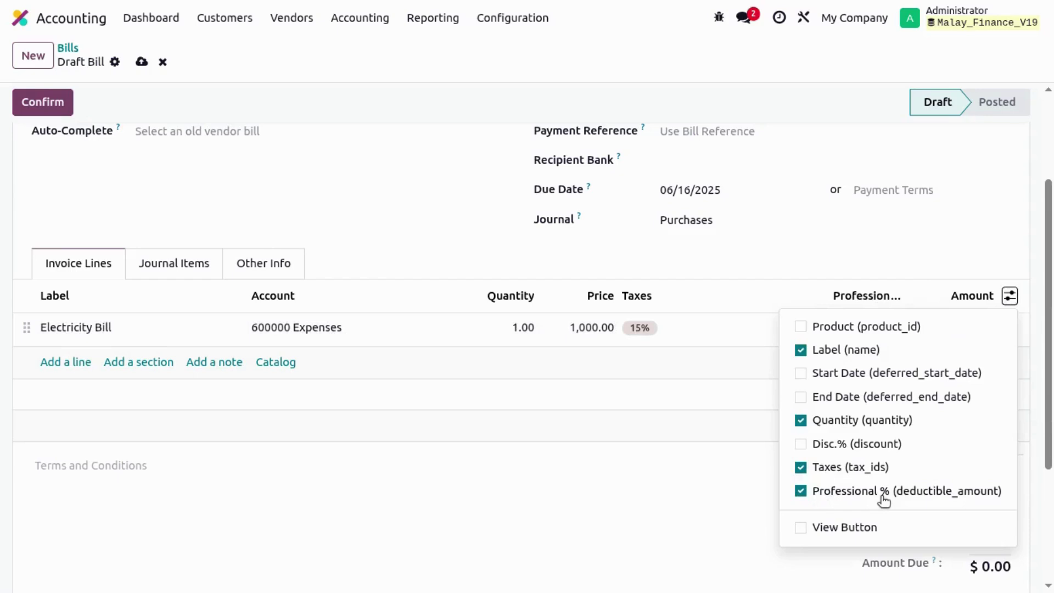
pyautogui.click(631, 516)
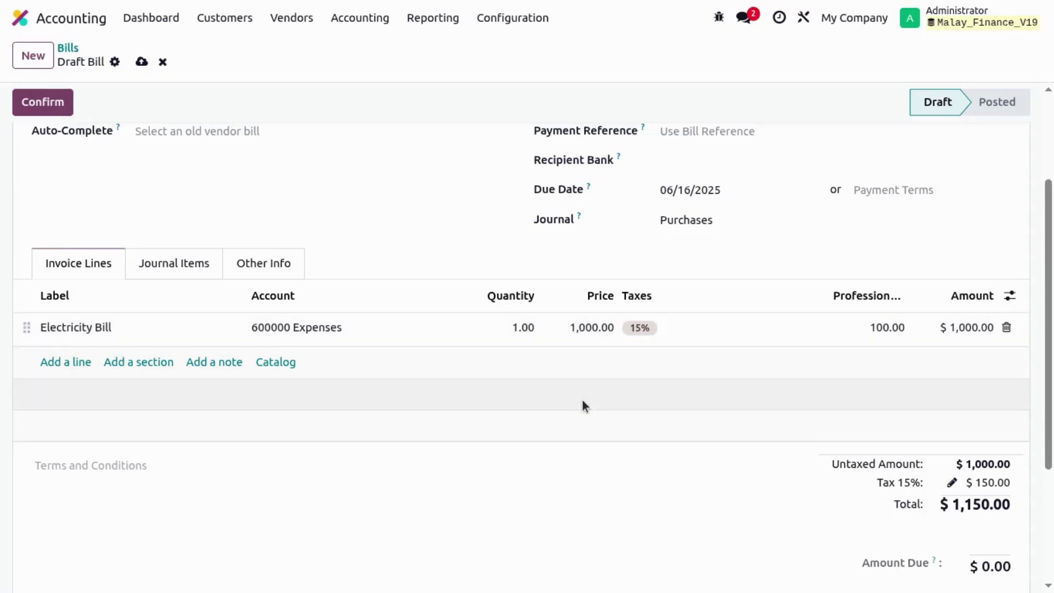
pyautogui.click(856, 326)
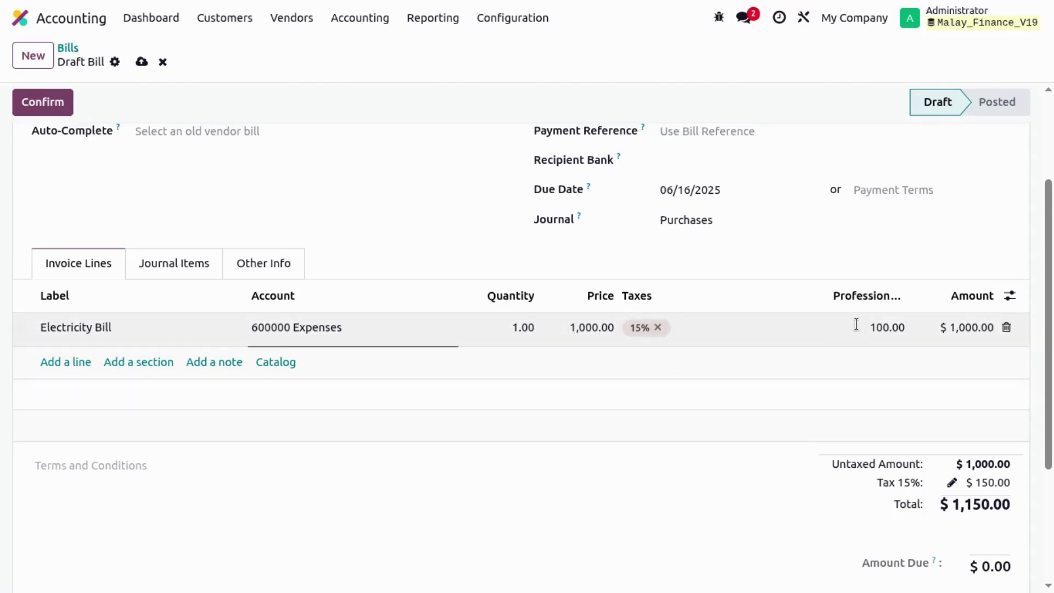
pyautogui.click(857, 325)
pyautogui.write('20')
pyautogui.click(665, 446)
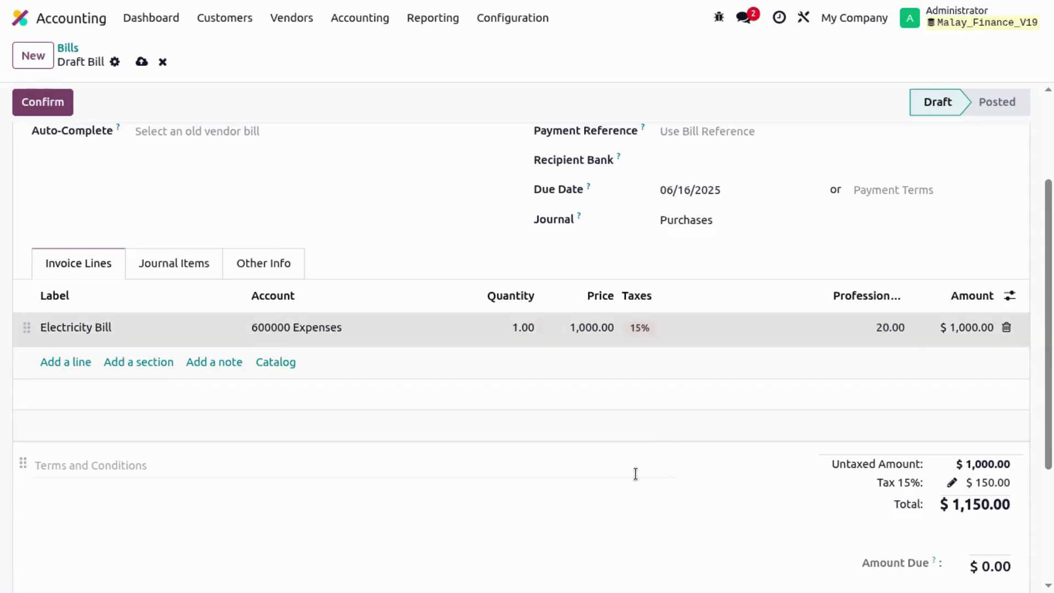
pyautogui.click(141, 62)
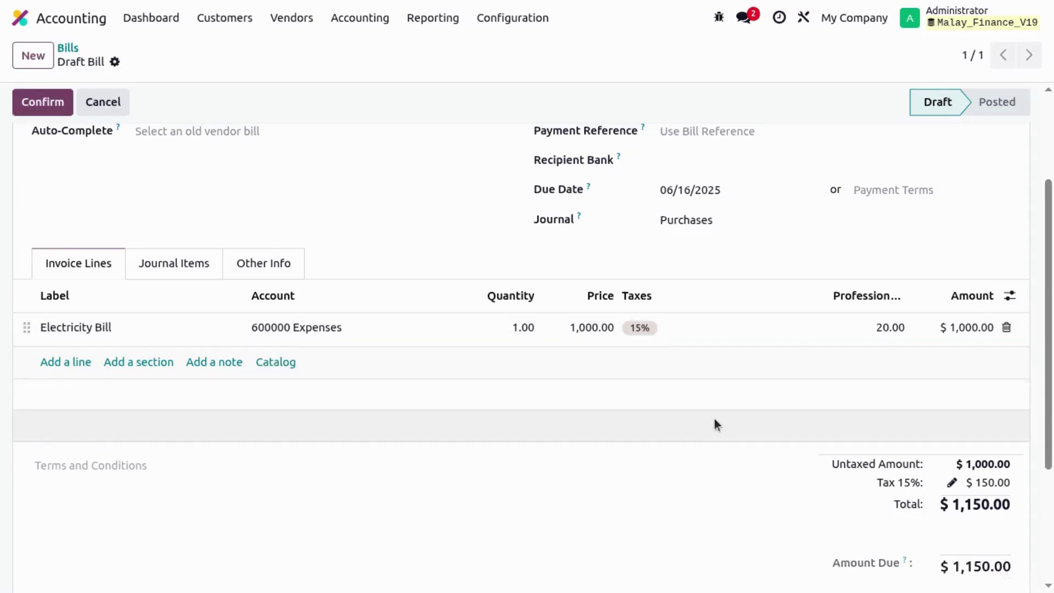
# Step: Compare the draft bill's total and invoice line with its journal items to examine the professional, private and tax split
pyautogui.doubleClick(953, 504)
pyautogui.click(603, 514)
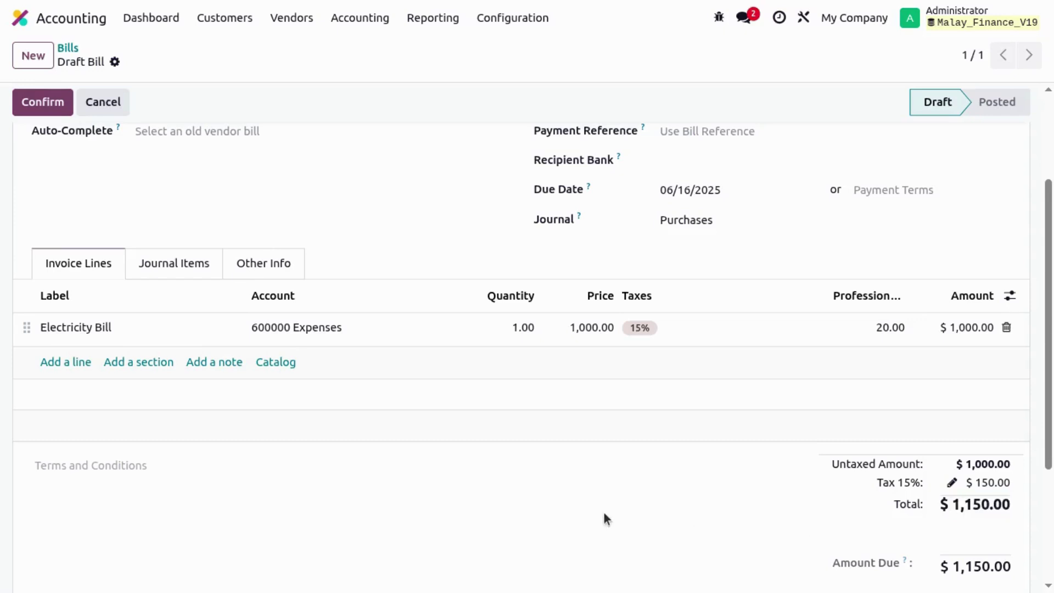
pyautogui.click(185, 279)
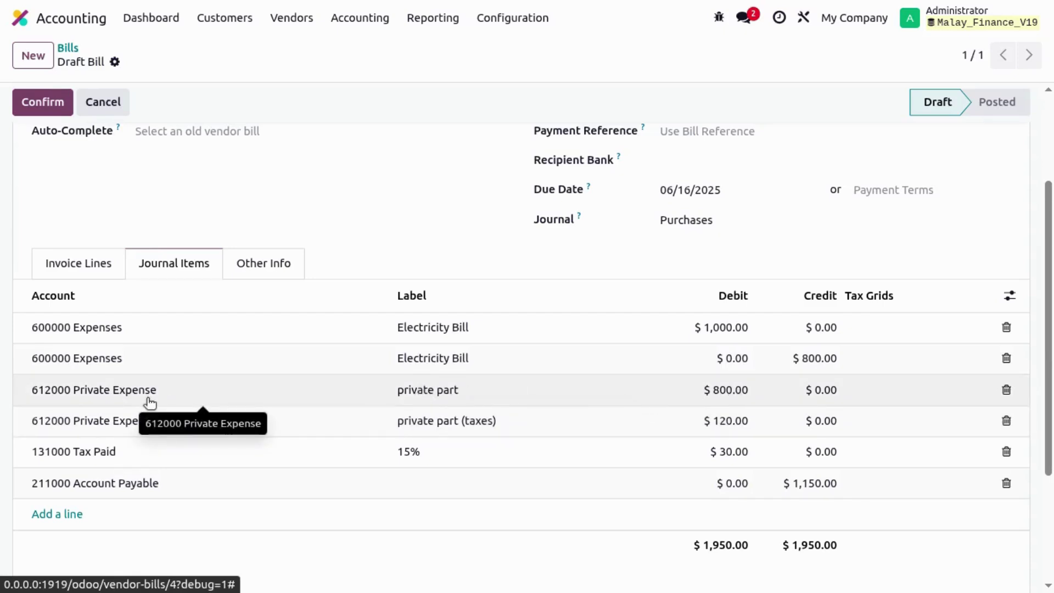
pyautogui.click(75, 263)
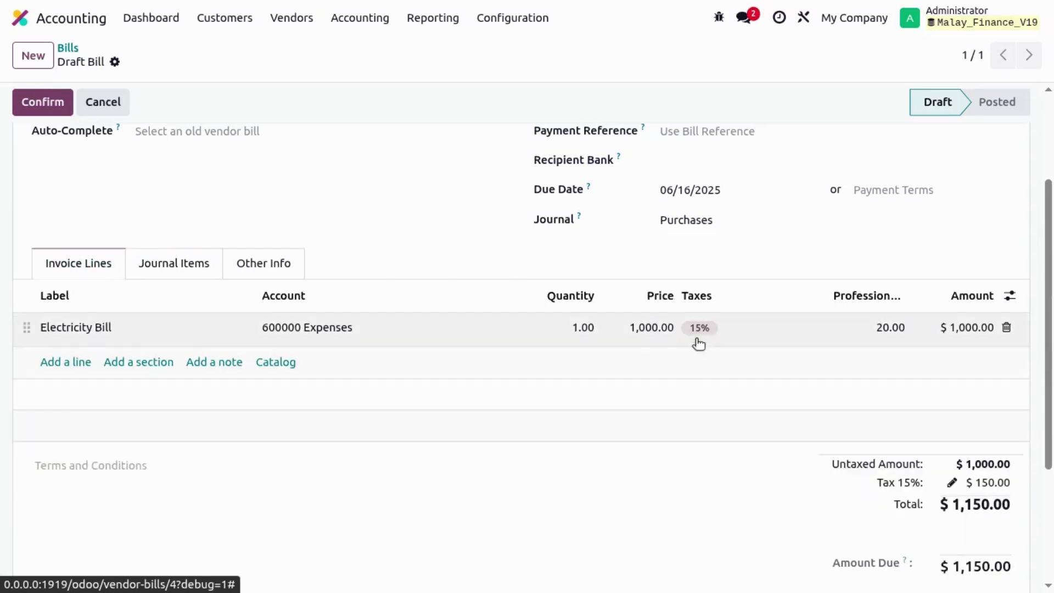
pyautogui.click(183, 263)
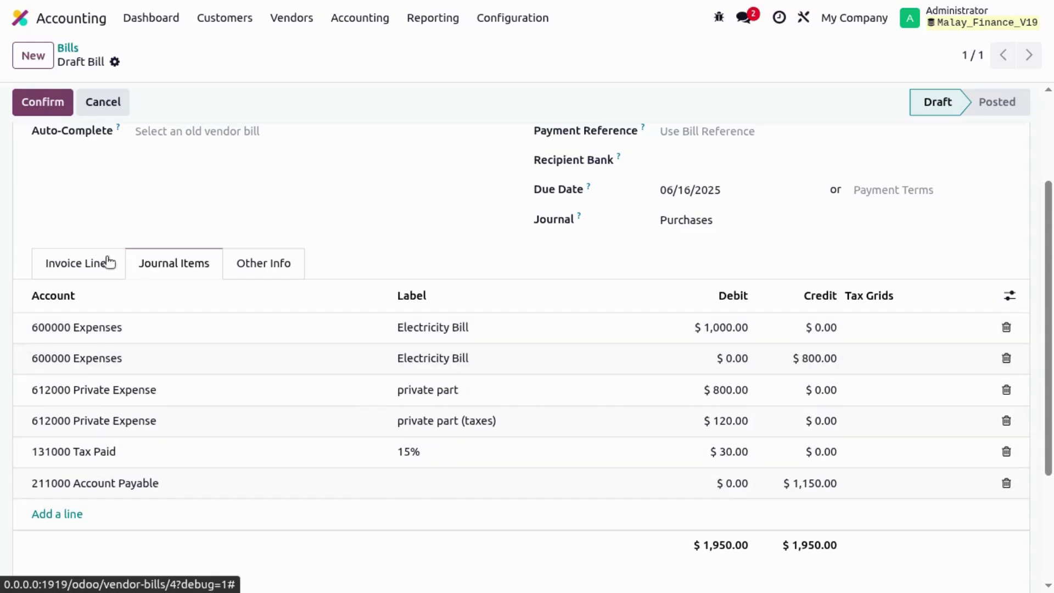
pyautogui.click(87, 262)
# Step: Confirm the vendor bill and open the Annual Statements report
pyautogui.scroll(3, 87, 262)
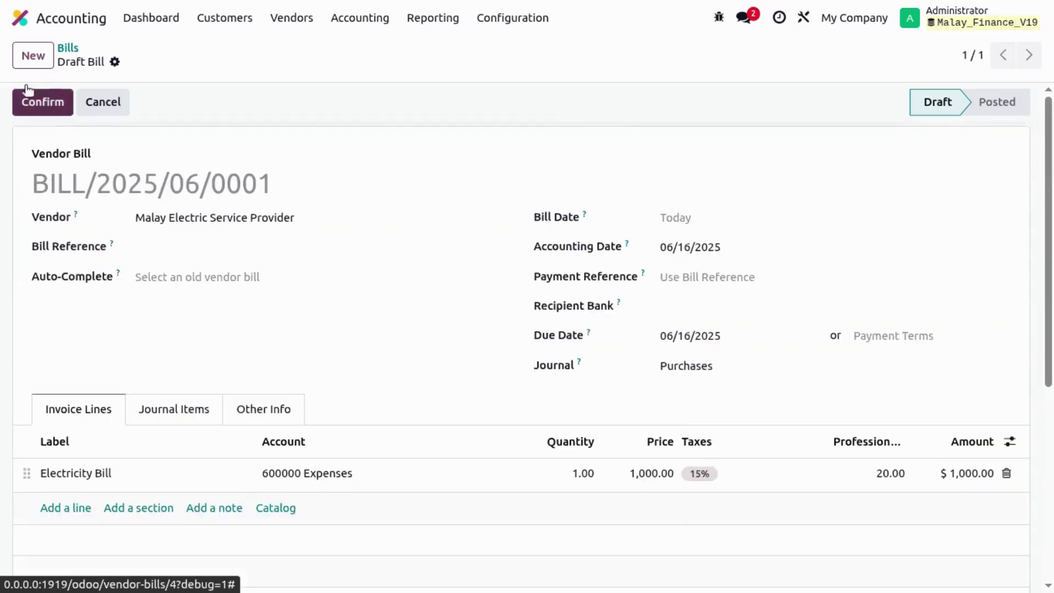
pyautogui.click(15, 104)
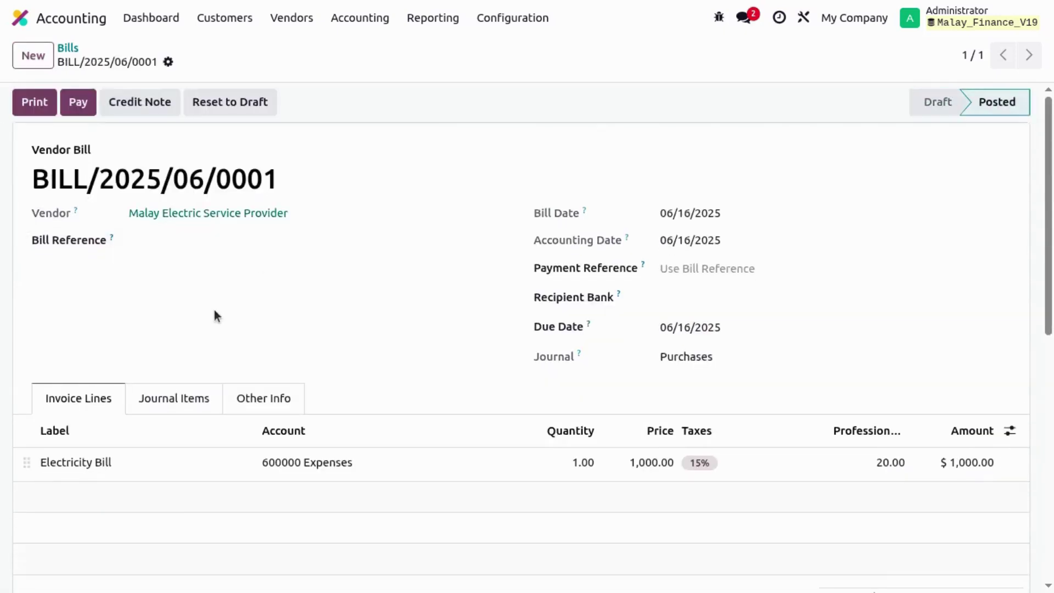
pyautogui.click(419, 21)
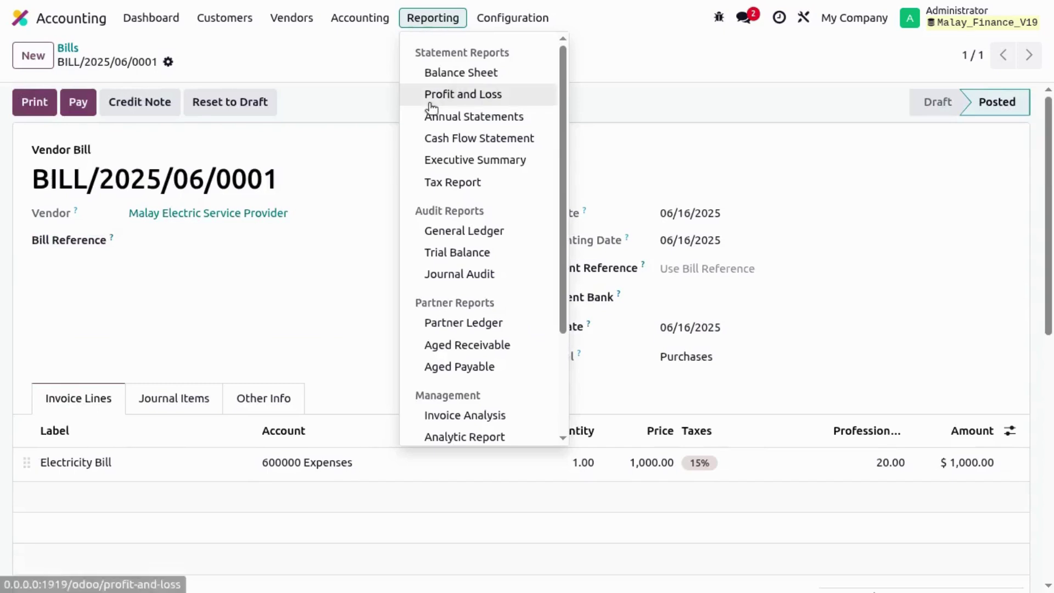
pyautogui.click(454, 117)
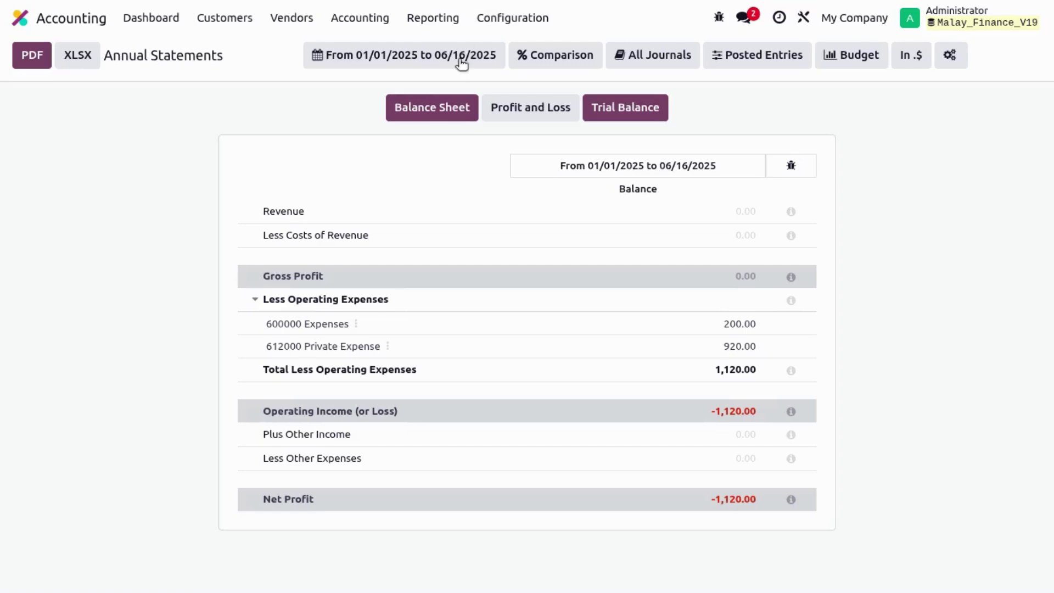
# Step: Examine the Balance Sheet with the Current Assets and Payables lines expanded, including the liabilities and equity sections
pyautogui.click(427, 108)
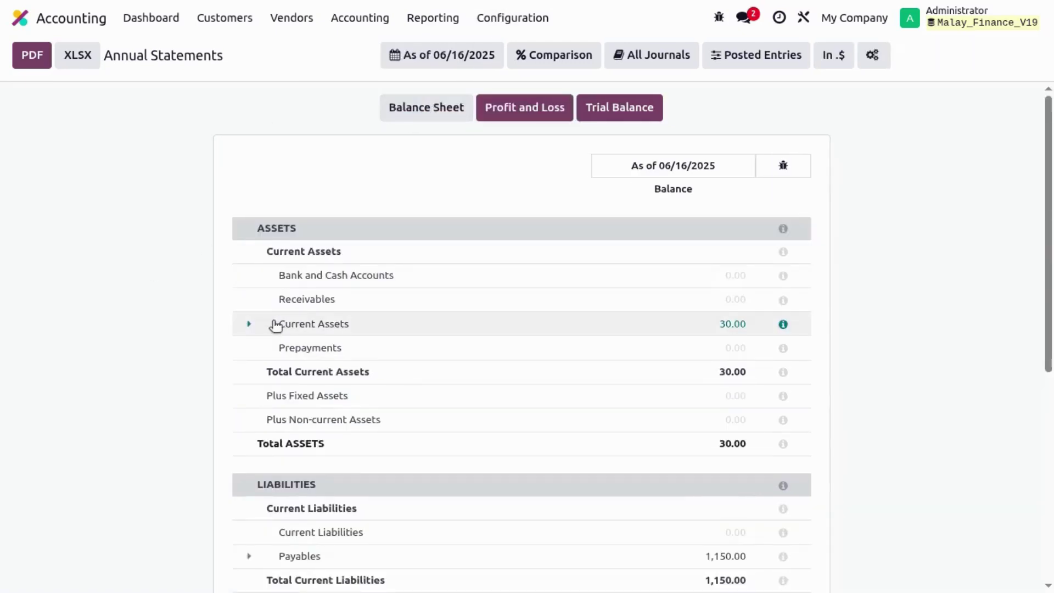
pyautogui.click(259, 325)
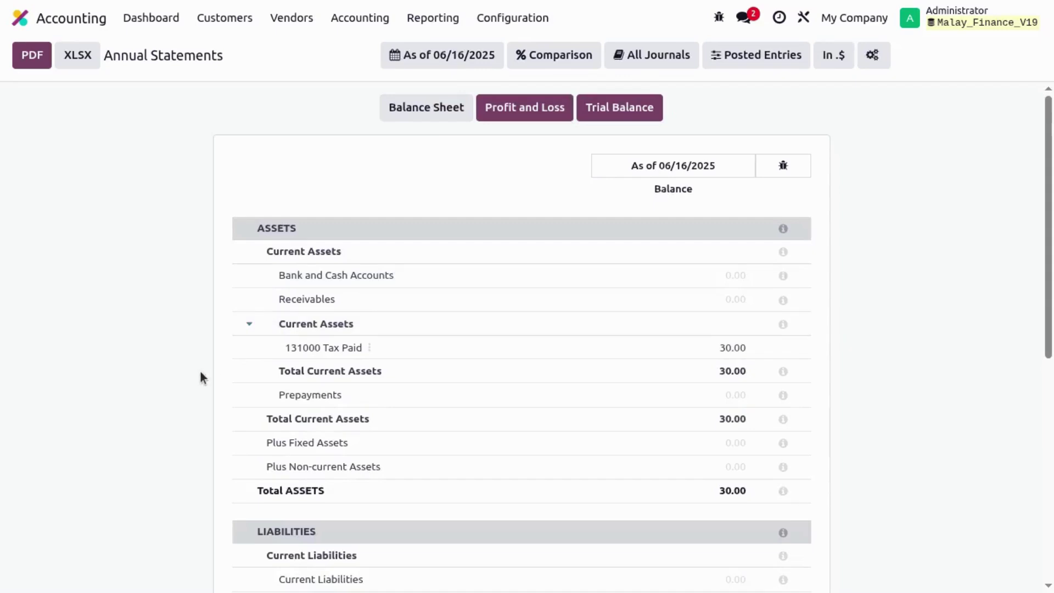
pyautogui.scroll(-1, 201, 377)
pyautogui.scroll(-4, 201, 376)
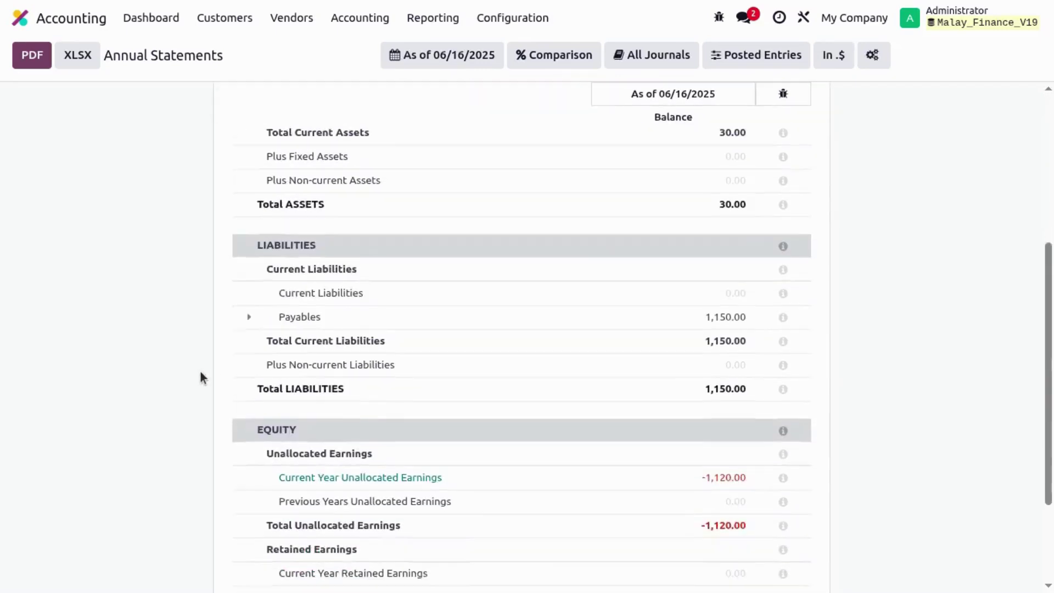
pyautogui.click(250, 319)
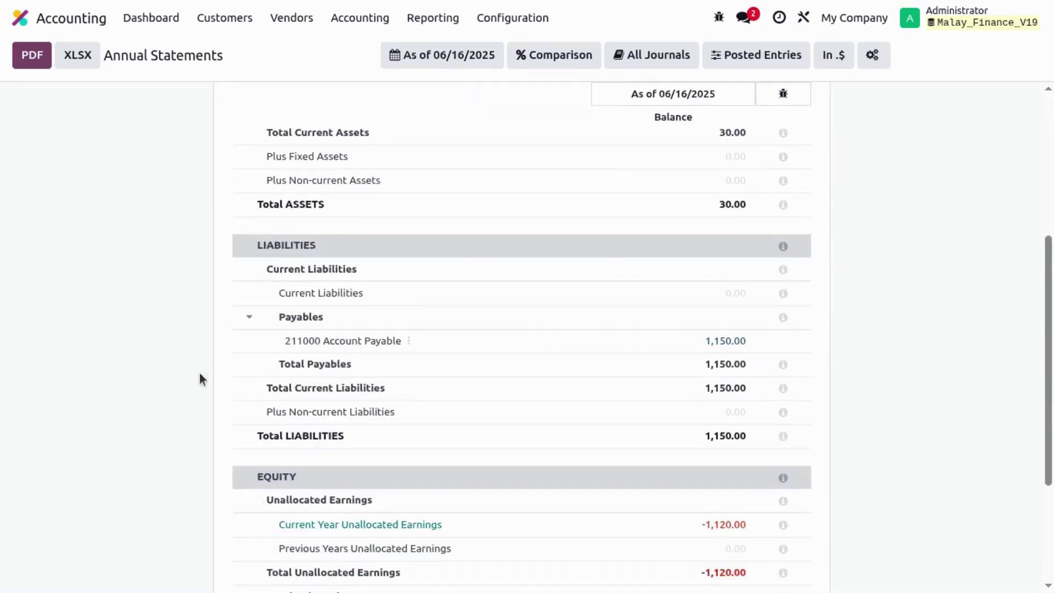
pyautogui.scroll(-3, 200, 378)
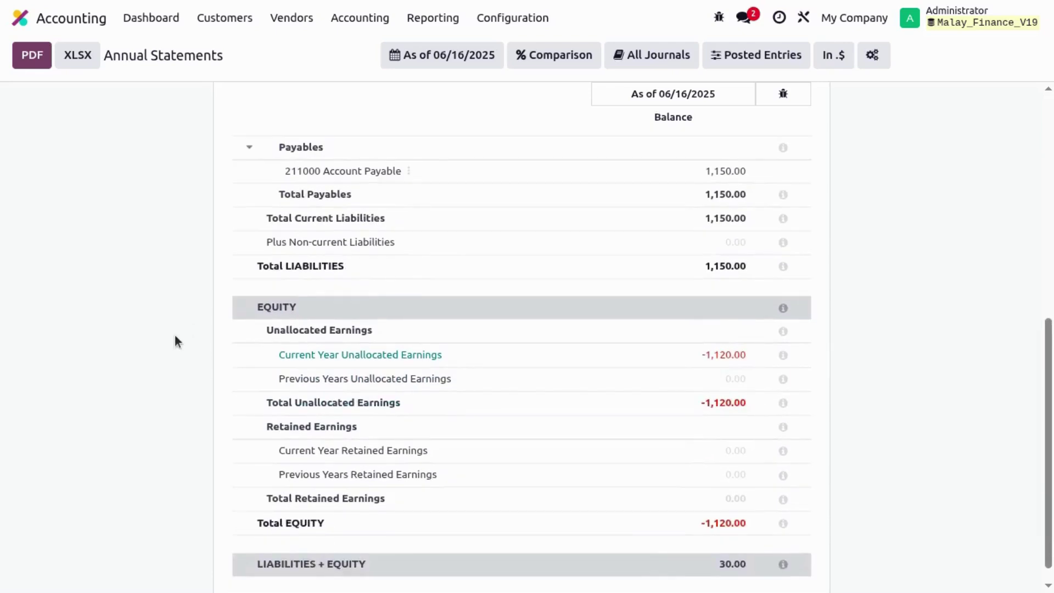
pyautogui.scroll(8, 175, 336)
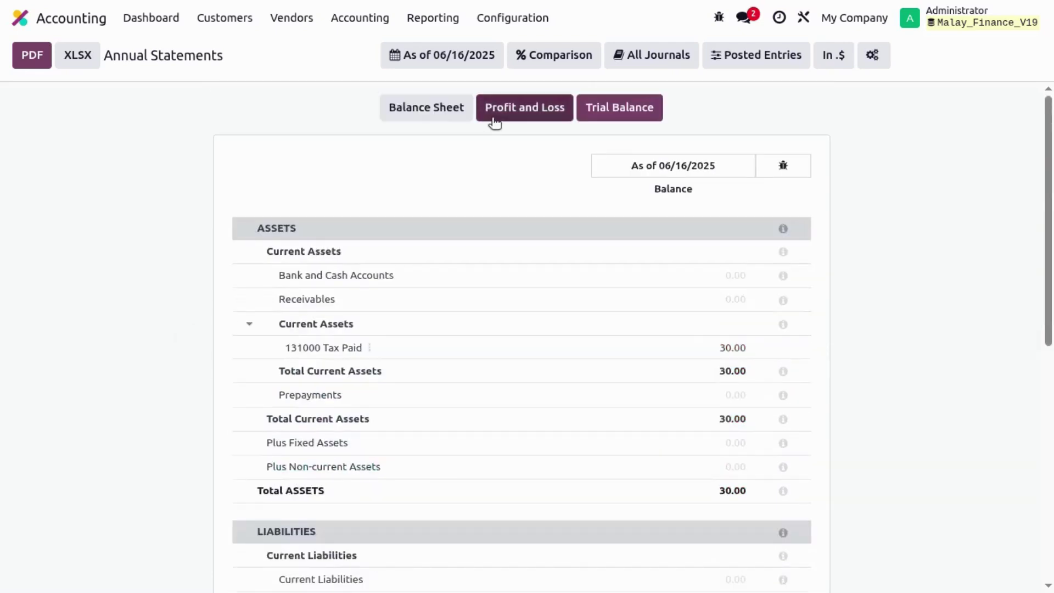
# Step: Review the Expenses and Private Expense accounts in the Profit and Loss, check the journal items behind the Private Expense balance, and return to the report
pyautogui.click(513, 112)
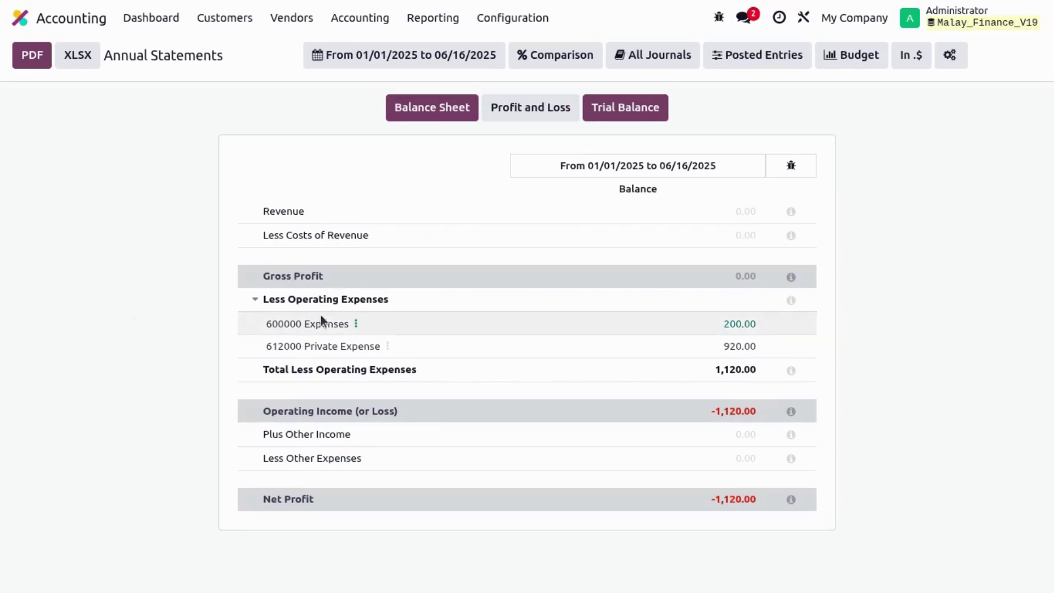
pyautogui.tripleClick(306, 324)
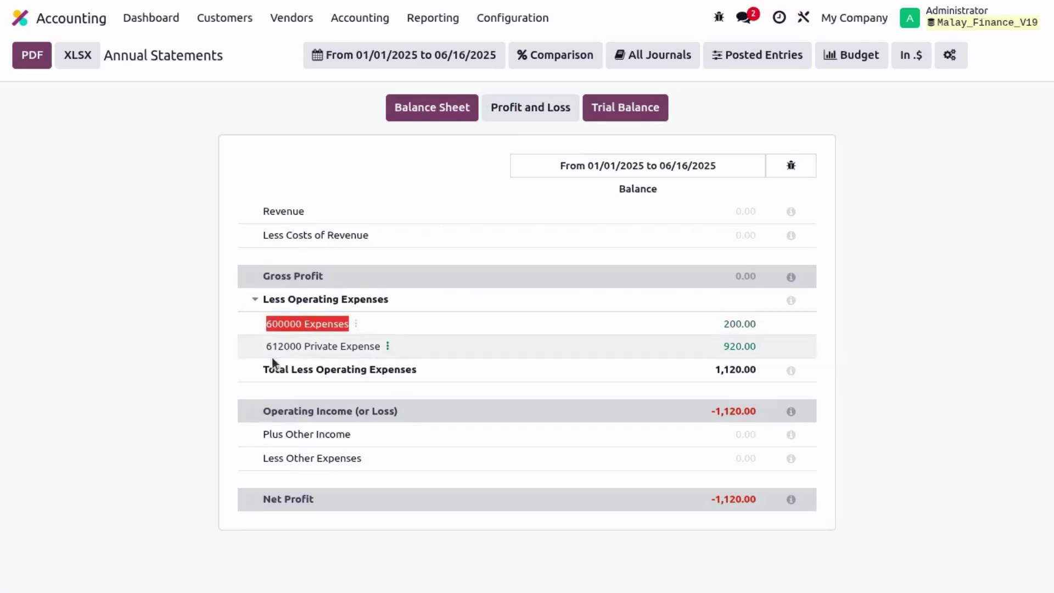
pyautogui.doubleClick(326, 346)
pyautogui.tripleClick(328, 348)
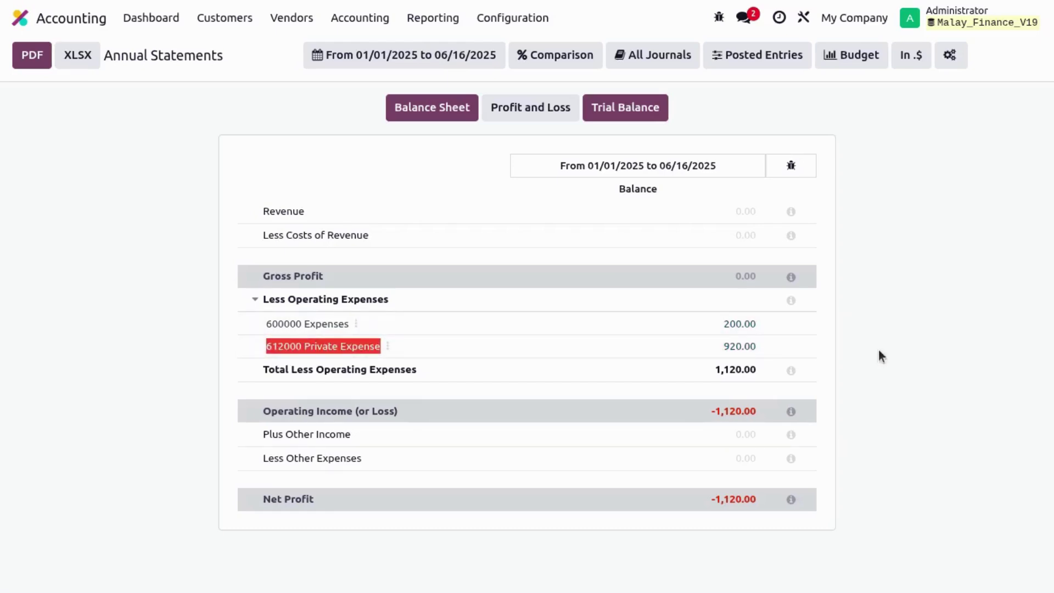
pyautogui.click(730, 348)
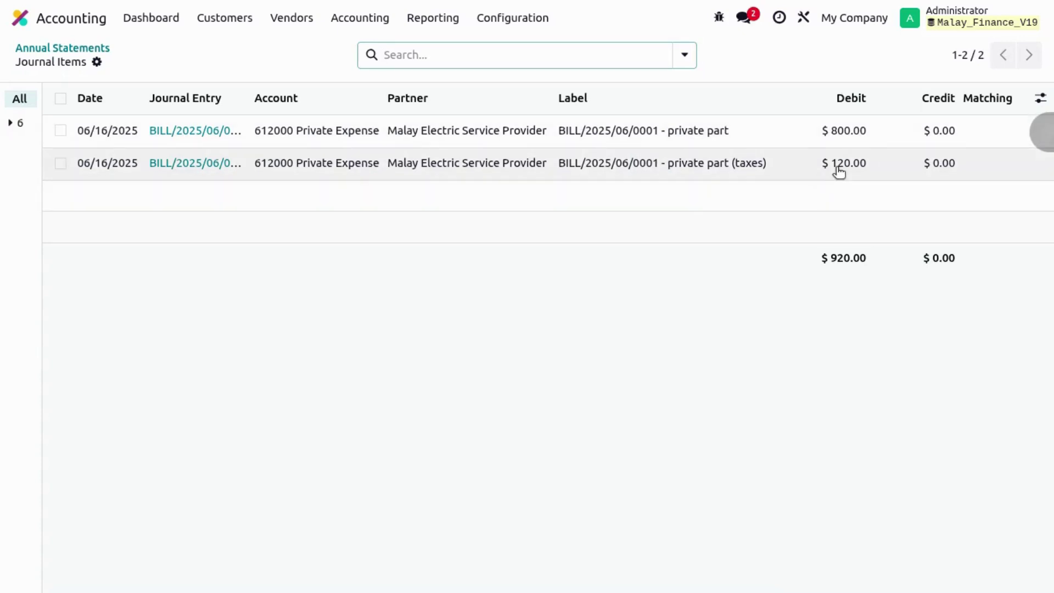
pyautogui.click(86, 50)
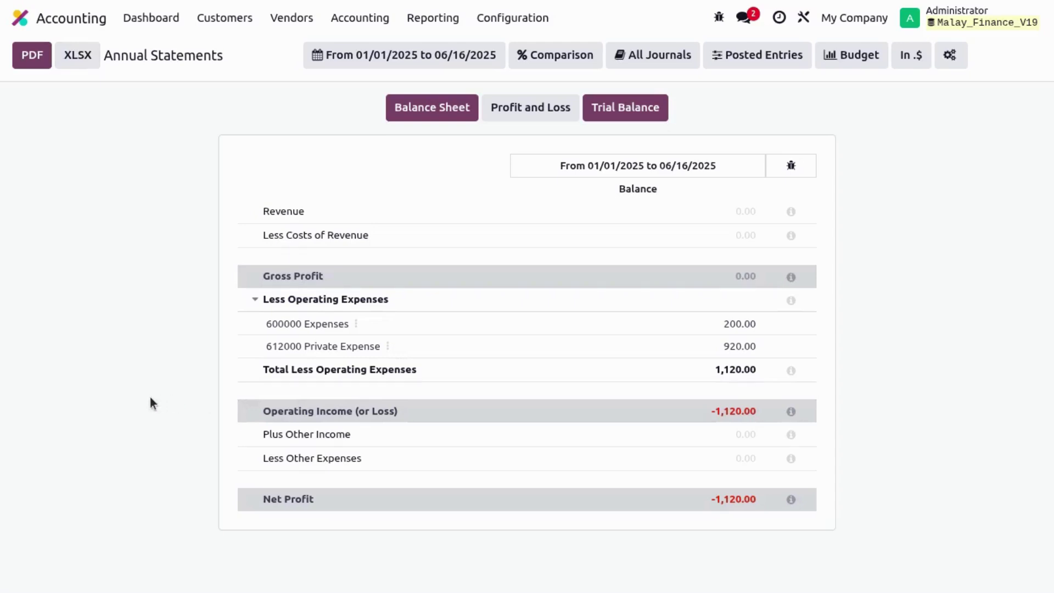
# Step: View the Trial Balance of the annual statements and open the Tax Report to check the purchase tax
pyautogui.click(625, 107)
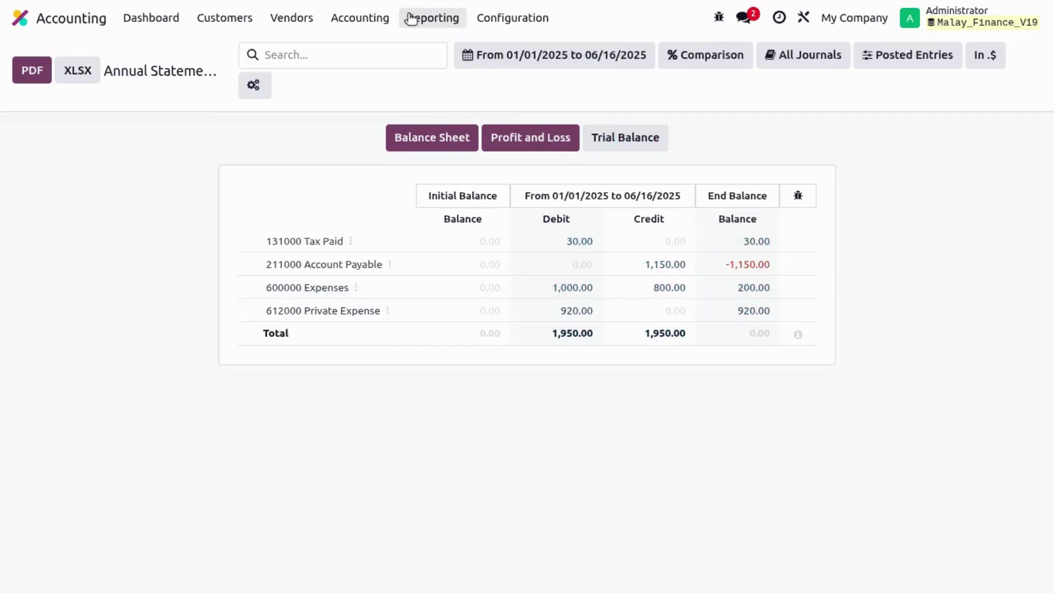
pyautogui.click(434, 18)
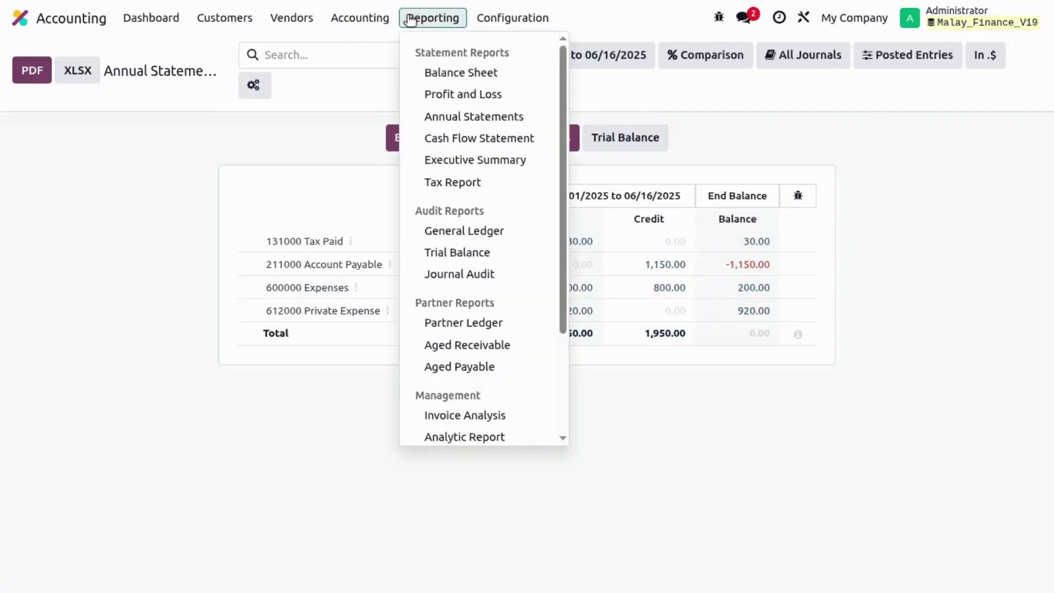
pyautogui.click(477, 183)
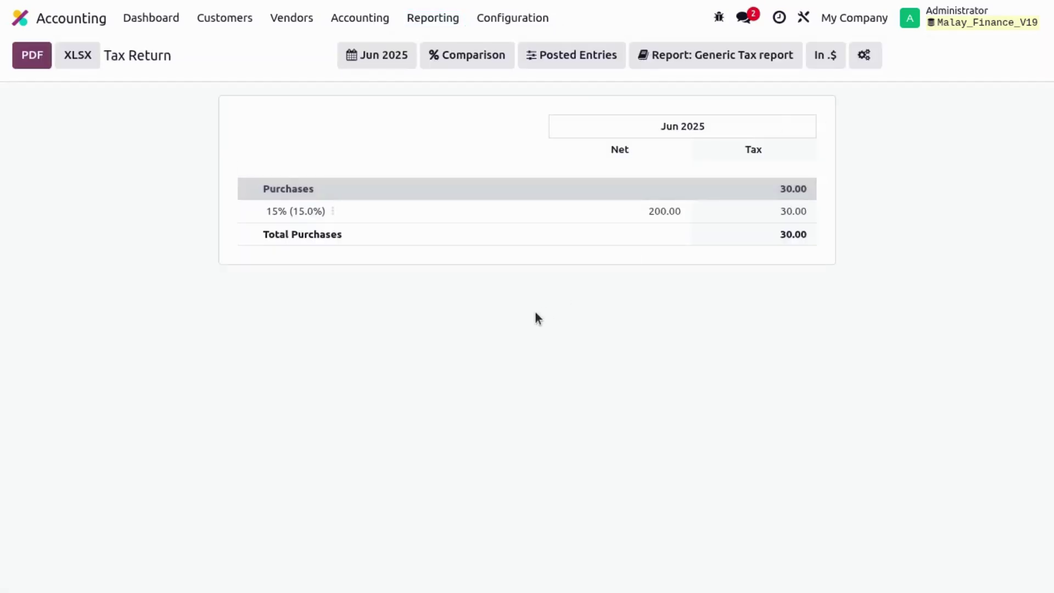